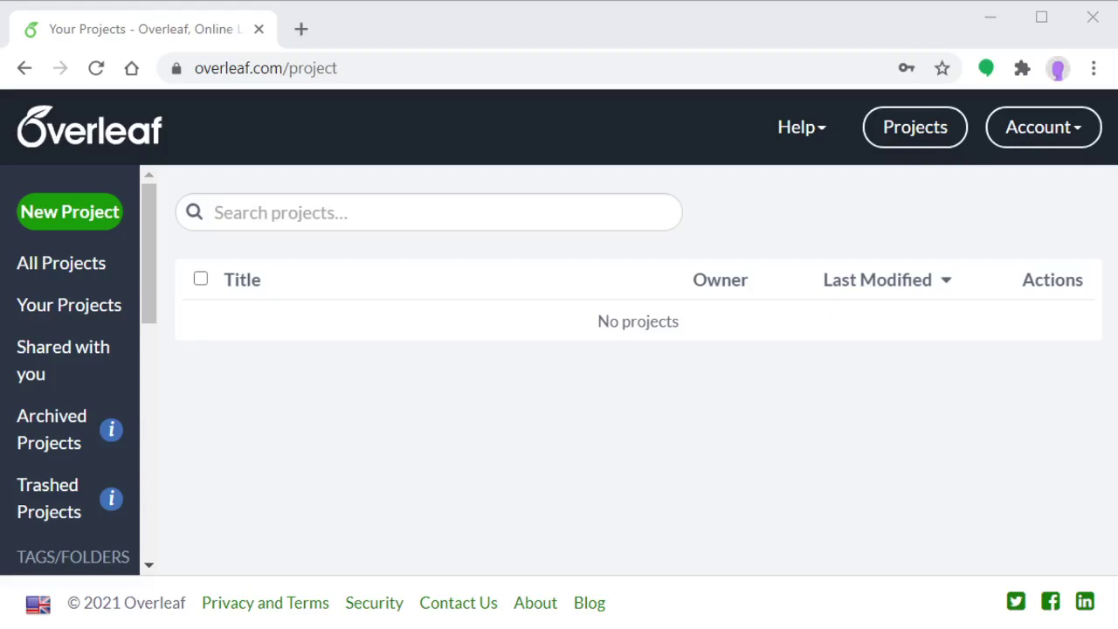
Step: Create a blank project named 'Discrete Math Testing' and widen the source pane beside the PDF
left_click(48, 215)
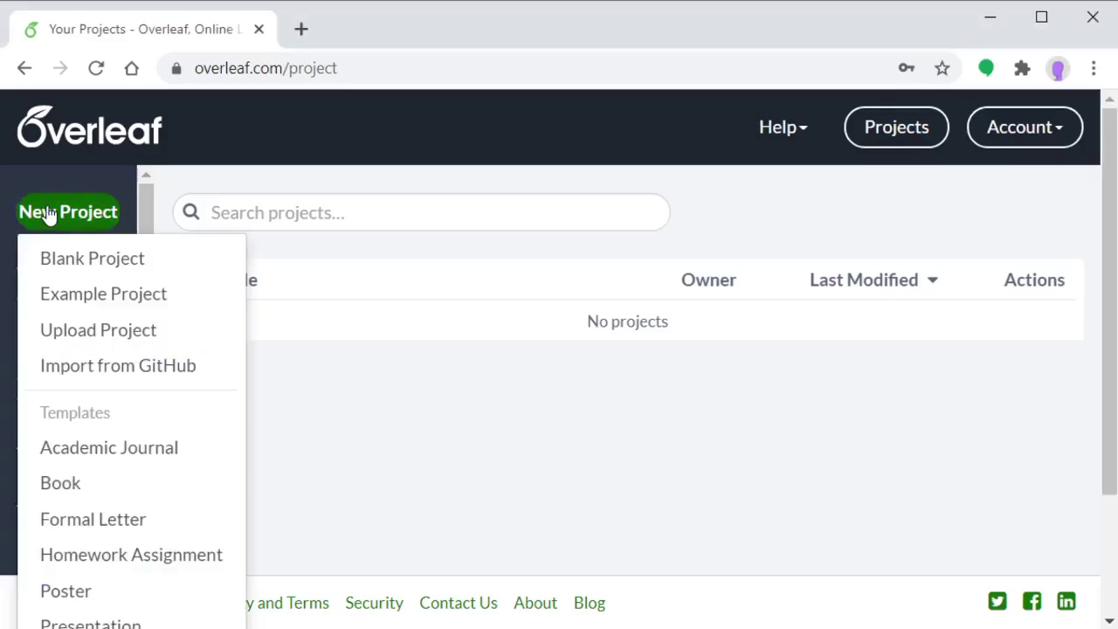
left_click(93, 260)
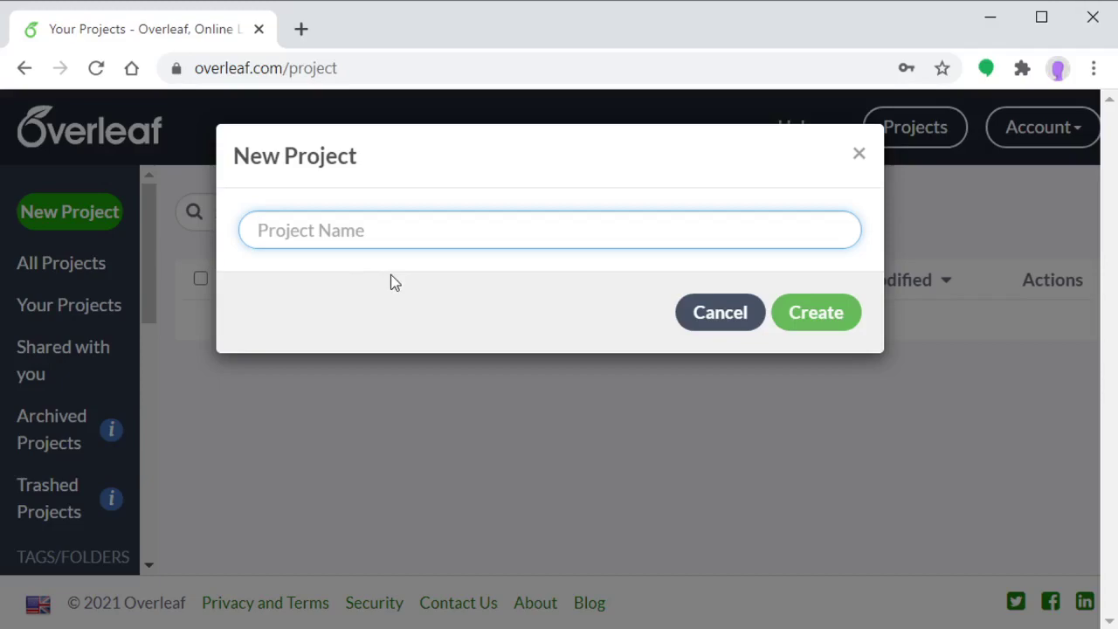
type("Discrete Math Testing")
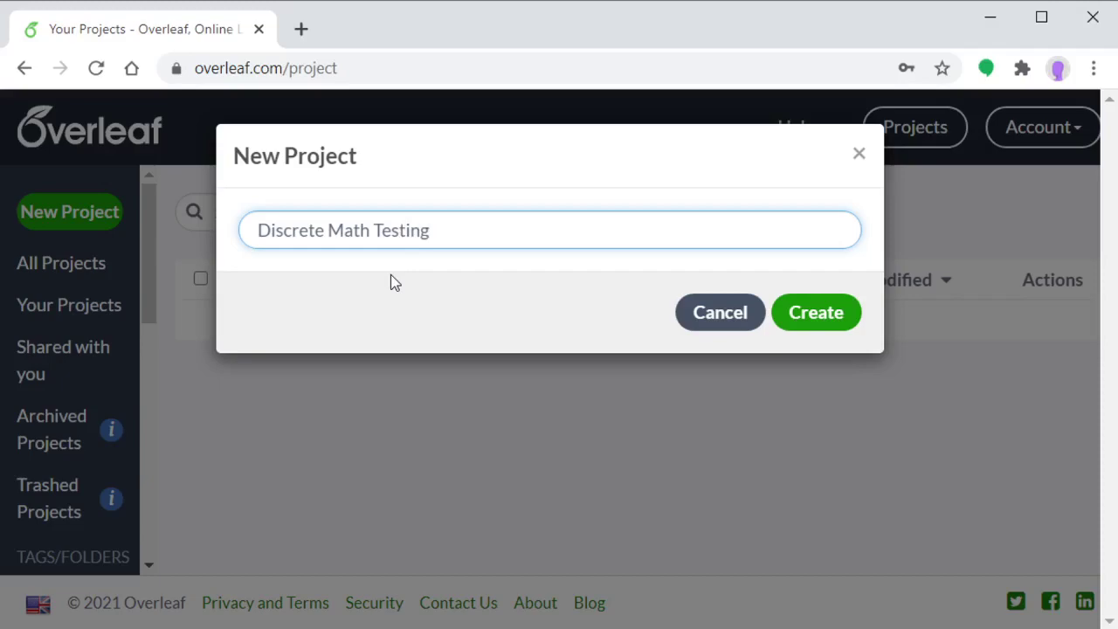
left_click(824, 316)
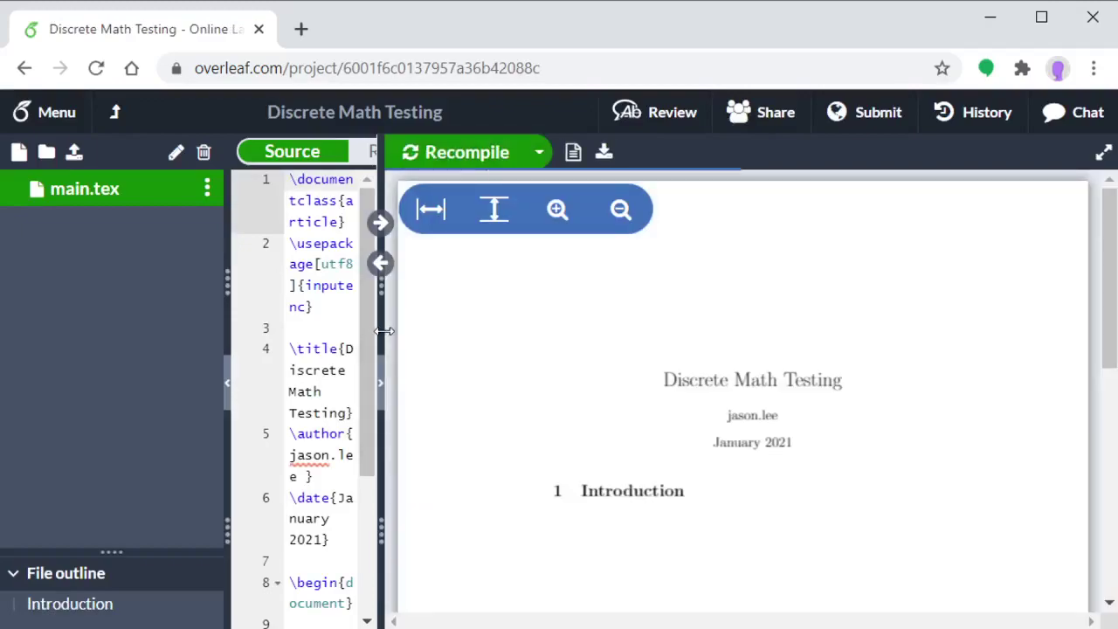
left_click_drag(382, 345, 501, 343)
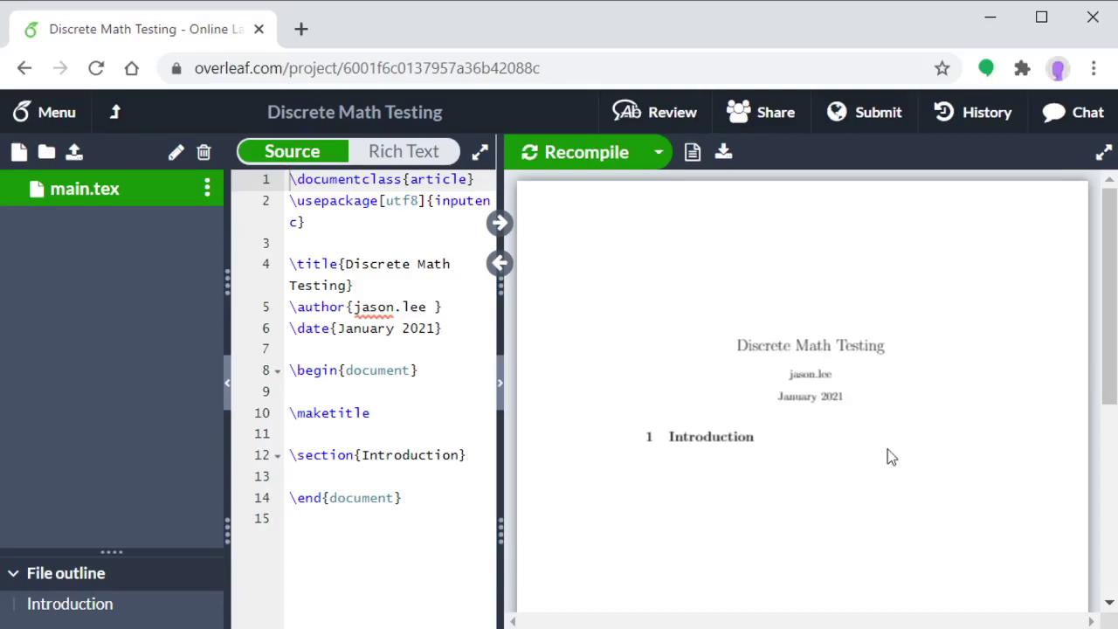
Step: Add the line 'Hello world!' below \section{Introduction} in main.tex and recompile the PDF
left_click(382, 478)
key("Return")
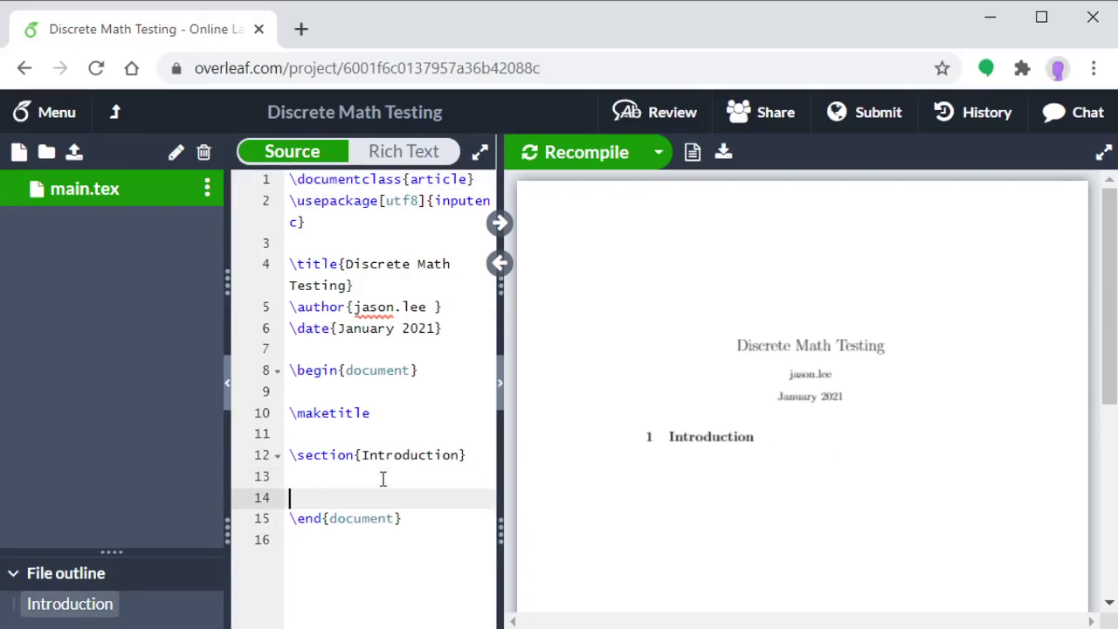
type("Hello world!")
key("Return")
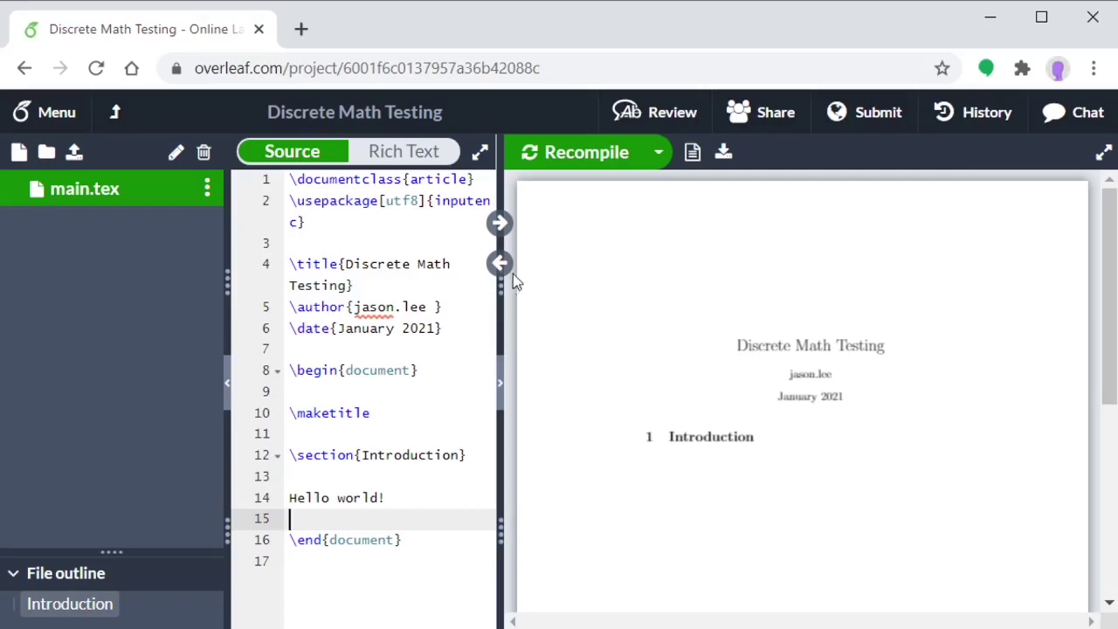
left_click(566, 163)
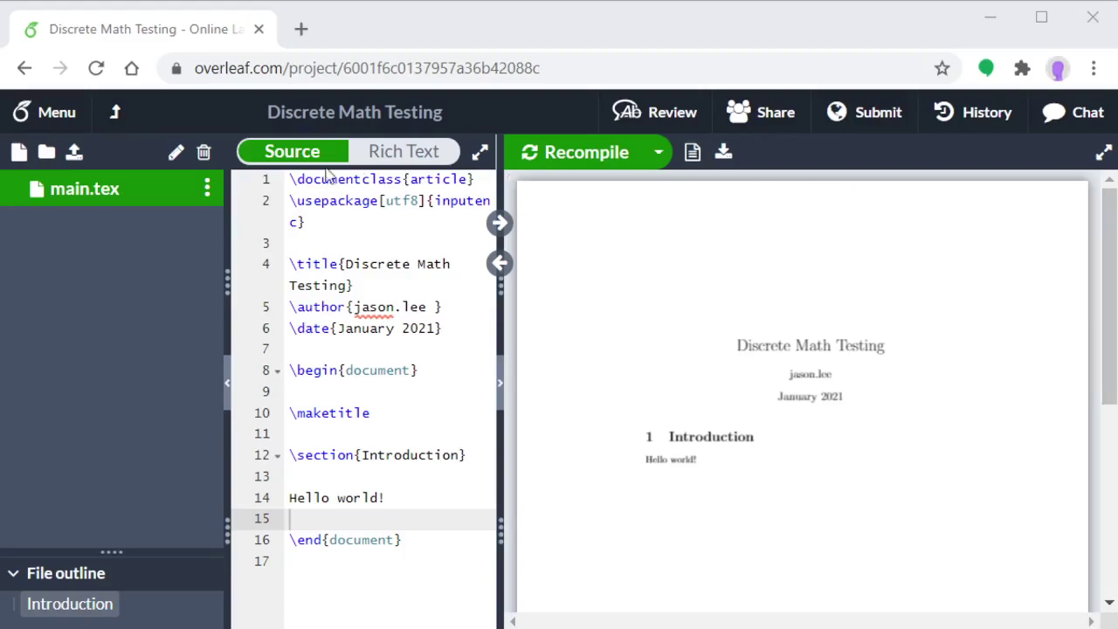
Step: Upload the discrete math homework template .tex file and open it in the editor
left_click(73, 155)
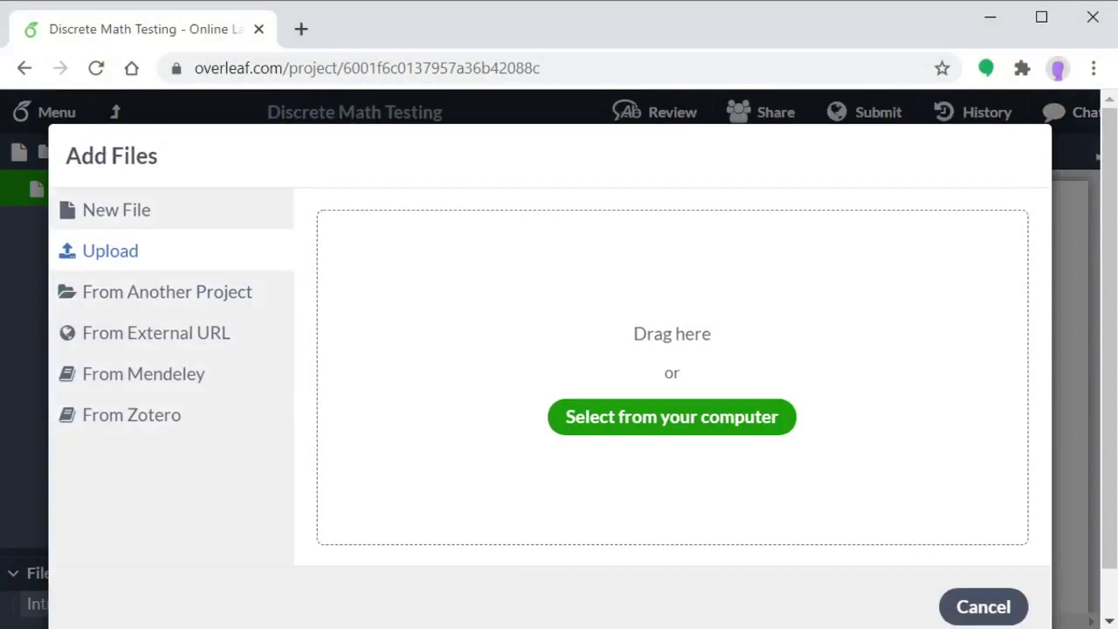
left_click_drag(646, 628, 678, 421)
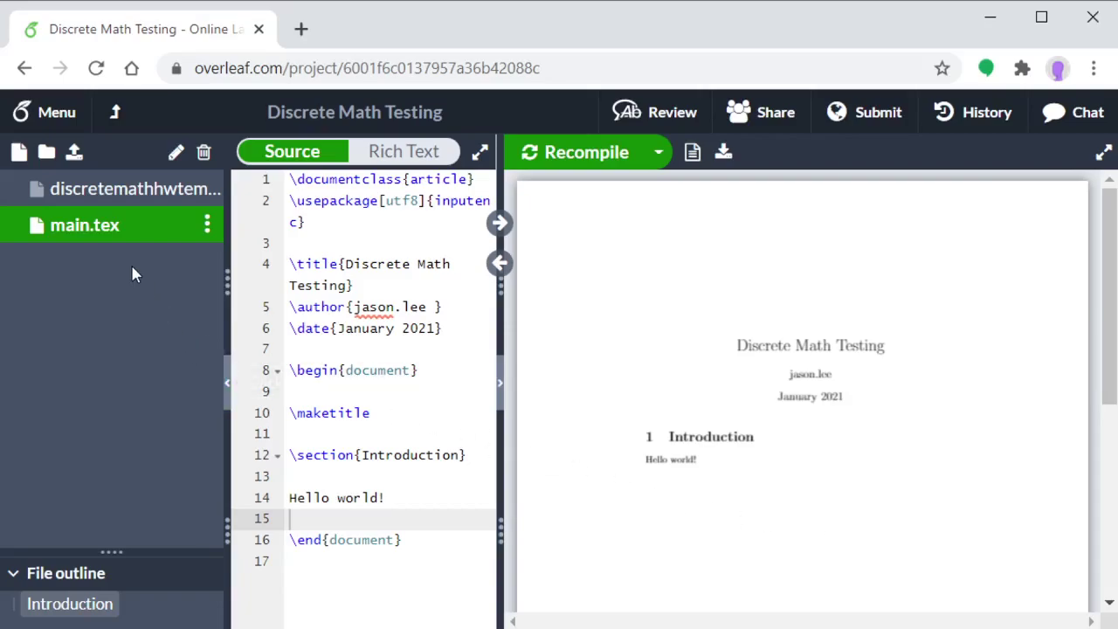
left_click(100, 190)
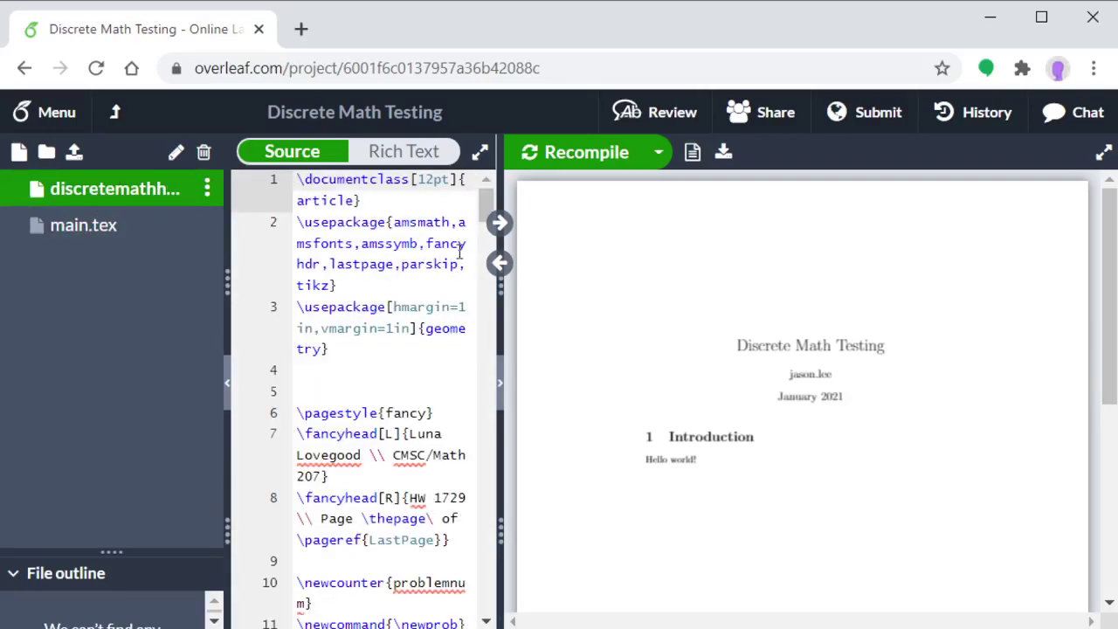
mouse_move(483, 214)
left_mouse_down()
mouse_move(481, 345)
mouse_move(486, 200)
left_mouse_up()
Step: Recompile the homework template into the PDF, collapse the file list and widen the preview
mouse_move(589, 246)
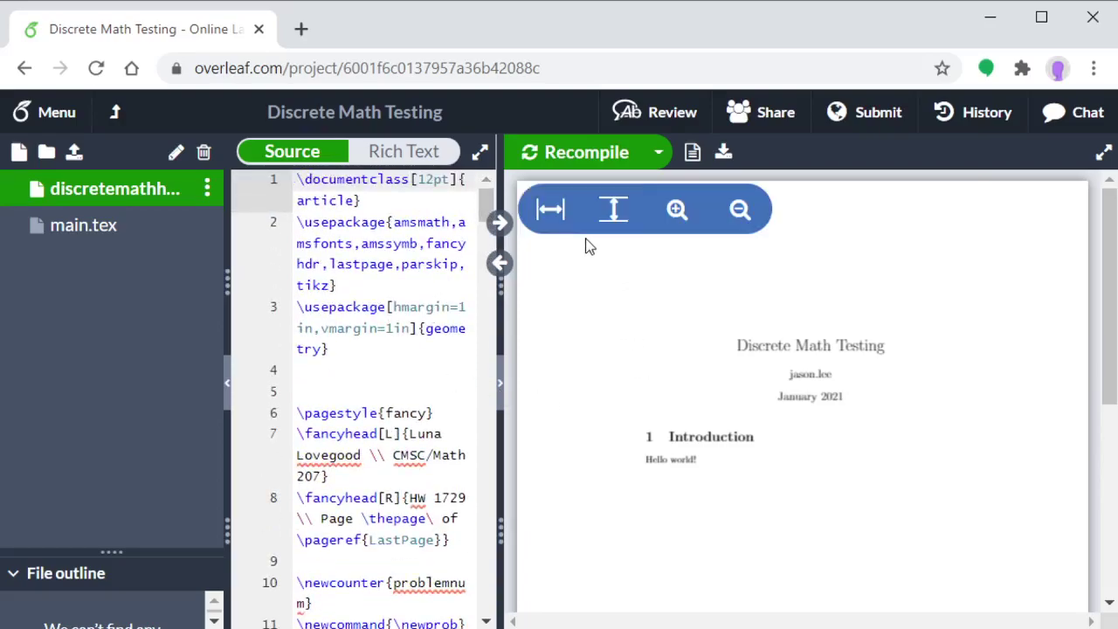
left_click(577, 153)
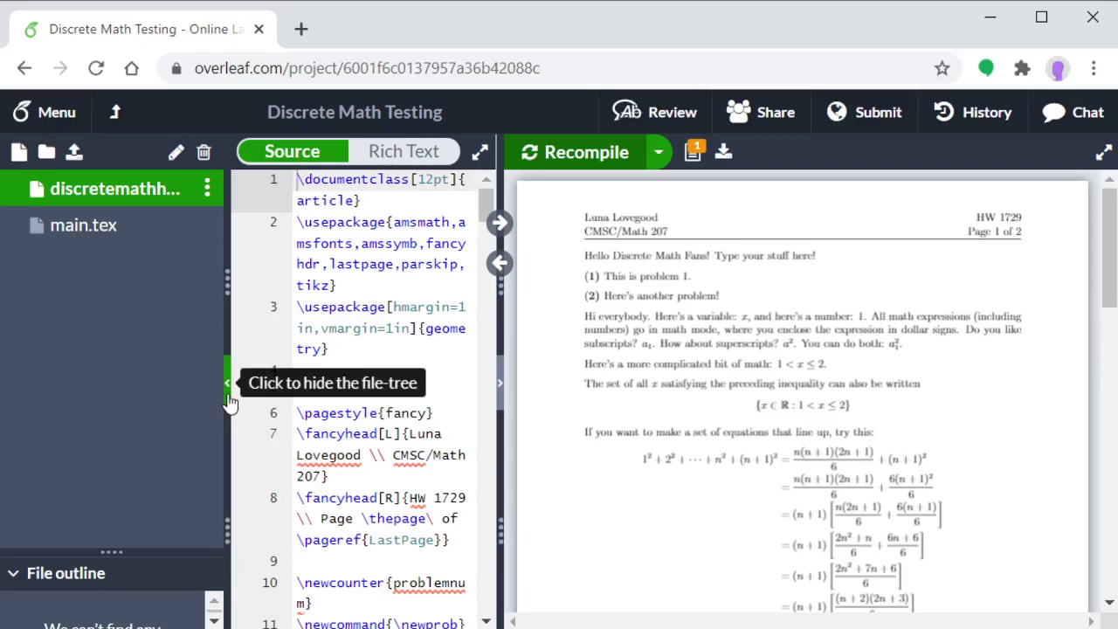
left_click(228, 385)
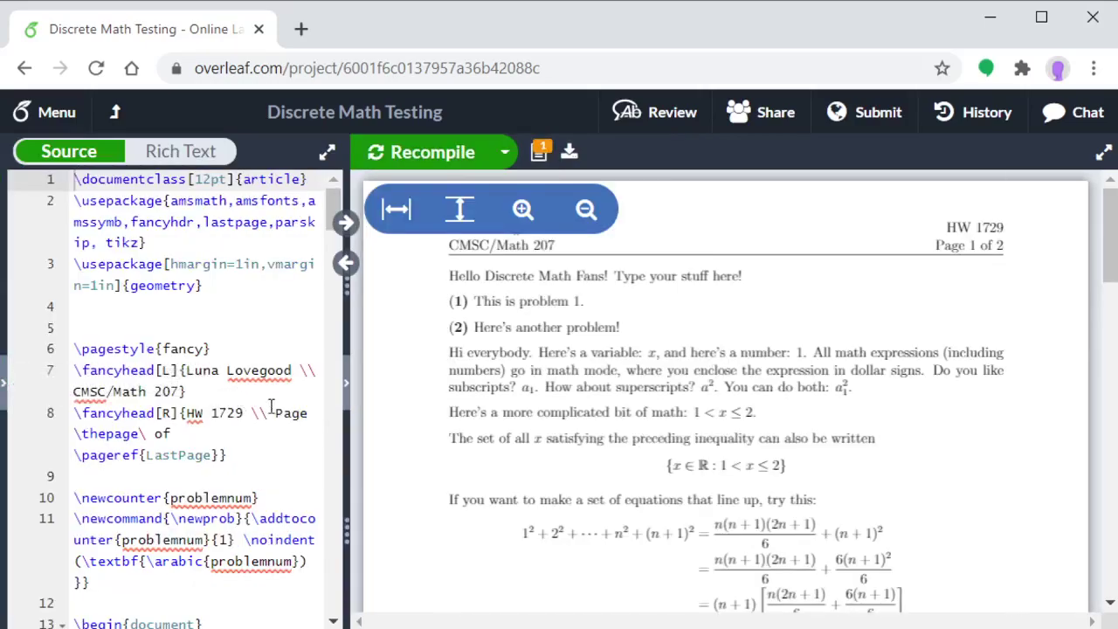
left_click_drag(345, 433, 312, 431)
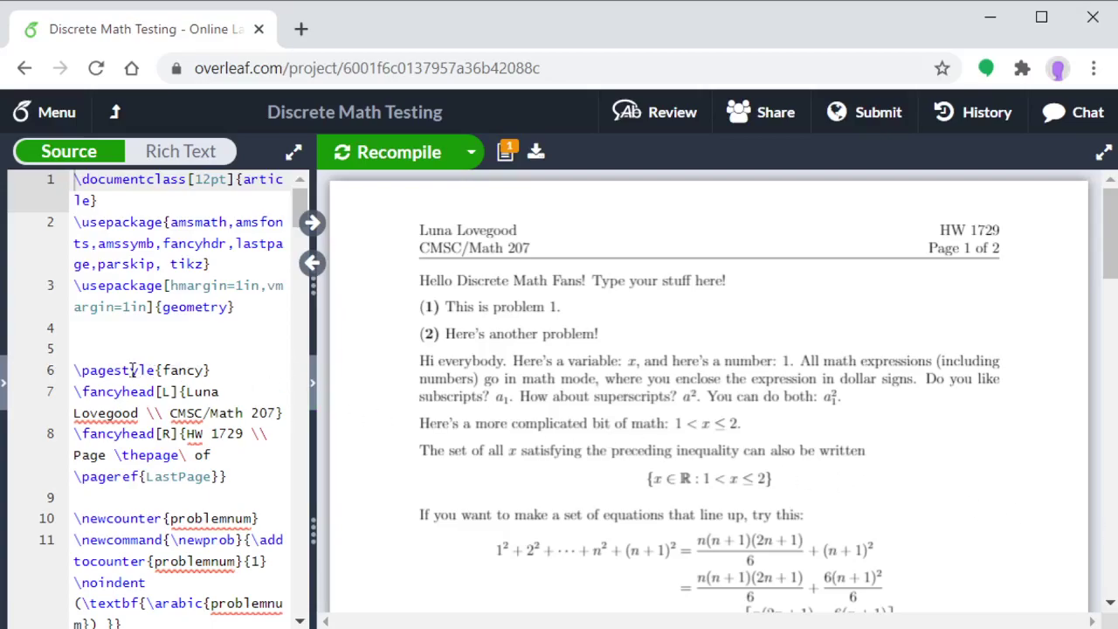
scroll(127, 369, "down", 3)
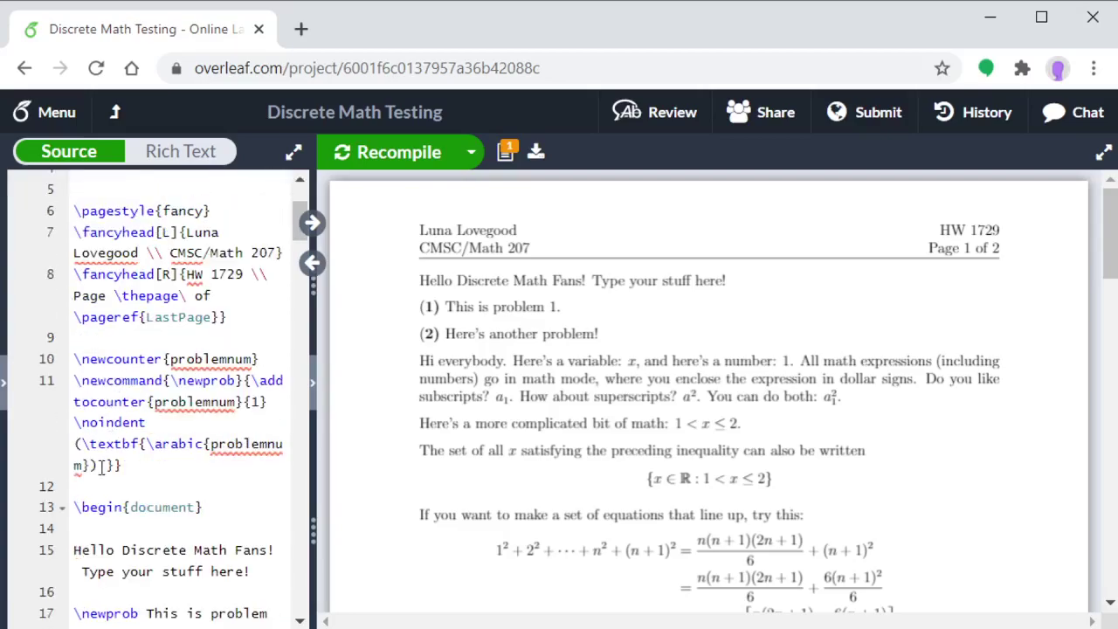
left_click_drag(224, 506, 73, 507)
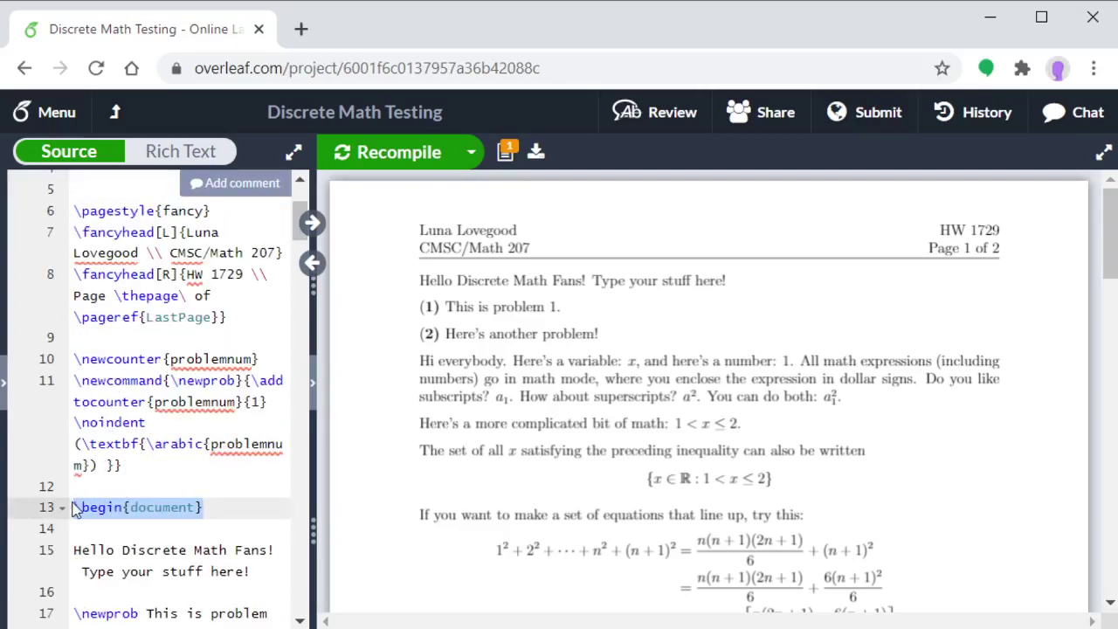
left_click(120, 463)
left_click_drag(118, 456, 35, 169)
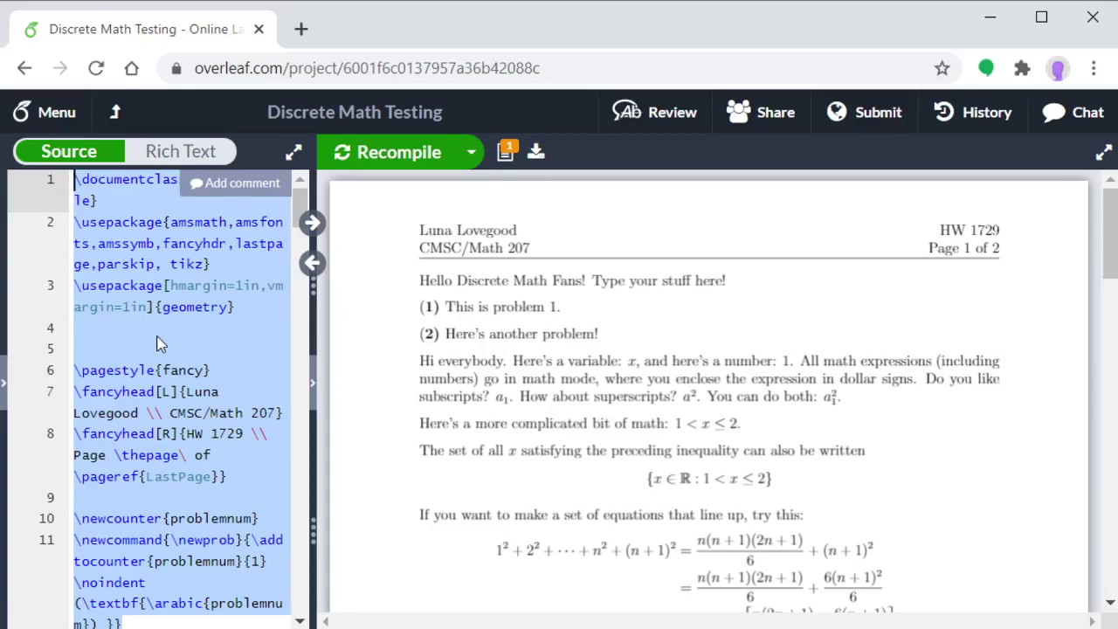
scroll(158, 344, "down", 4)
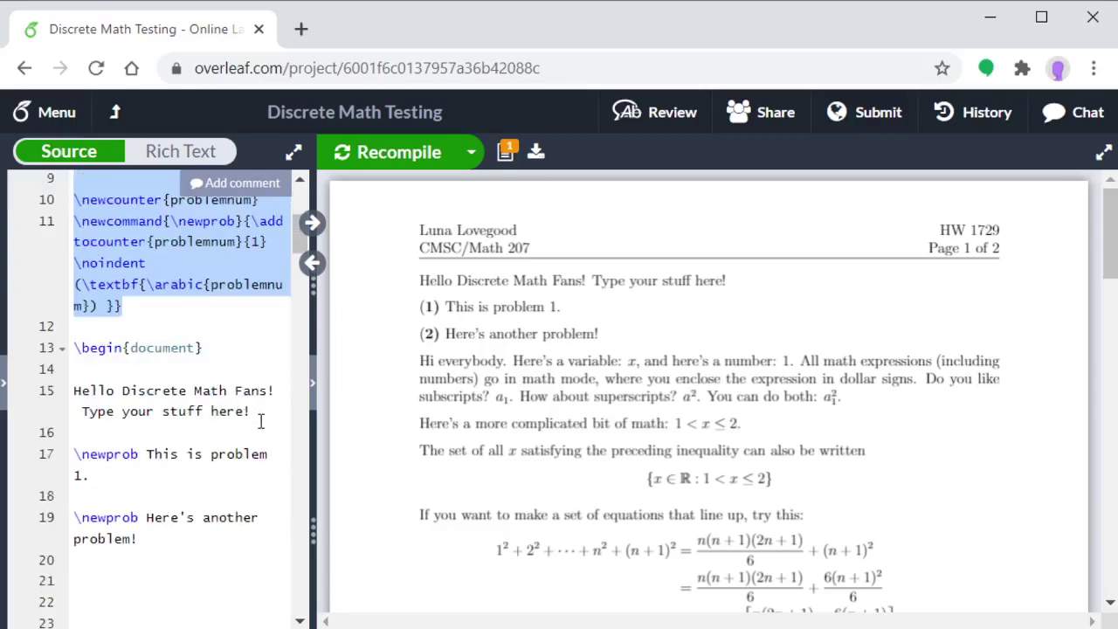
left_click(81, 390)
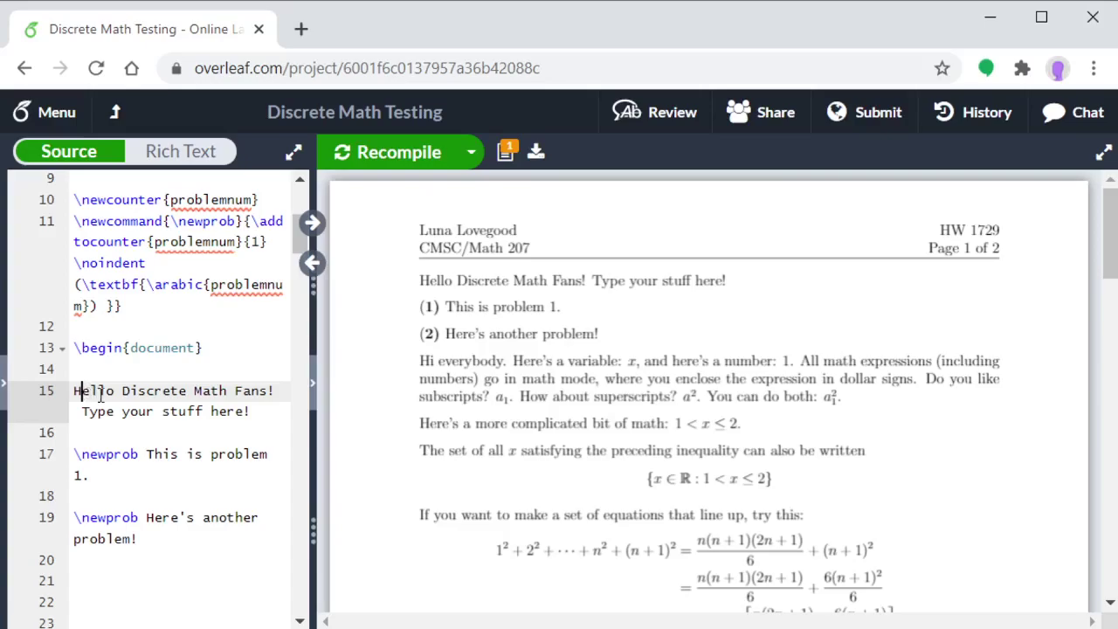
left_click(140, 454)
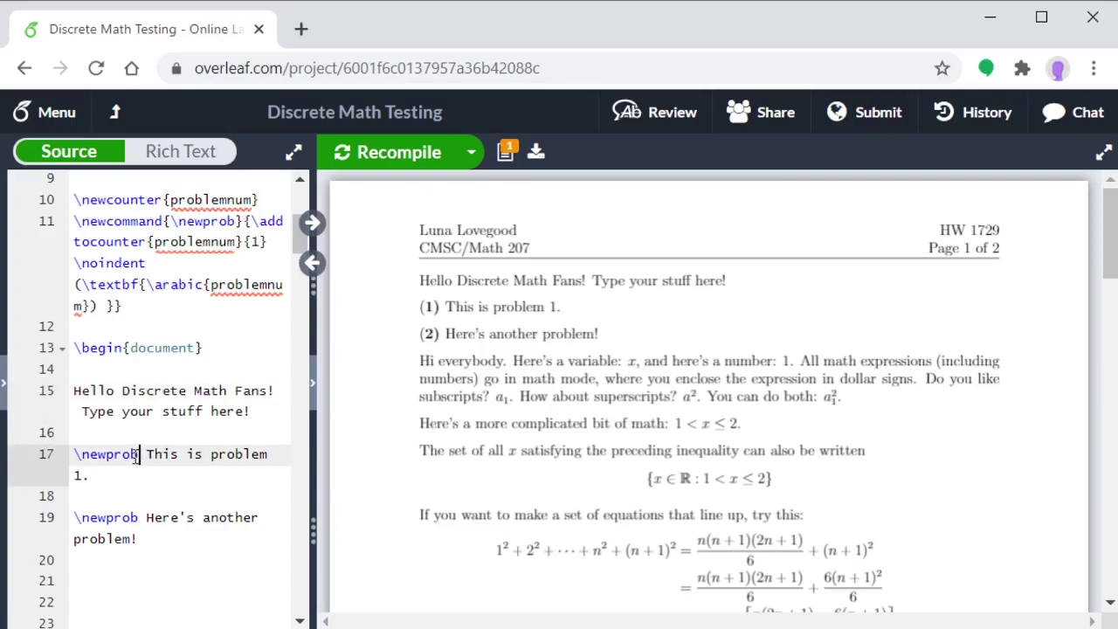
left_click_drag(138, 454, 74, 456)
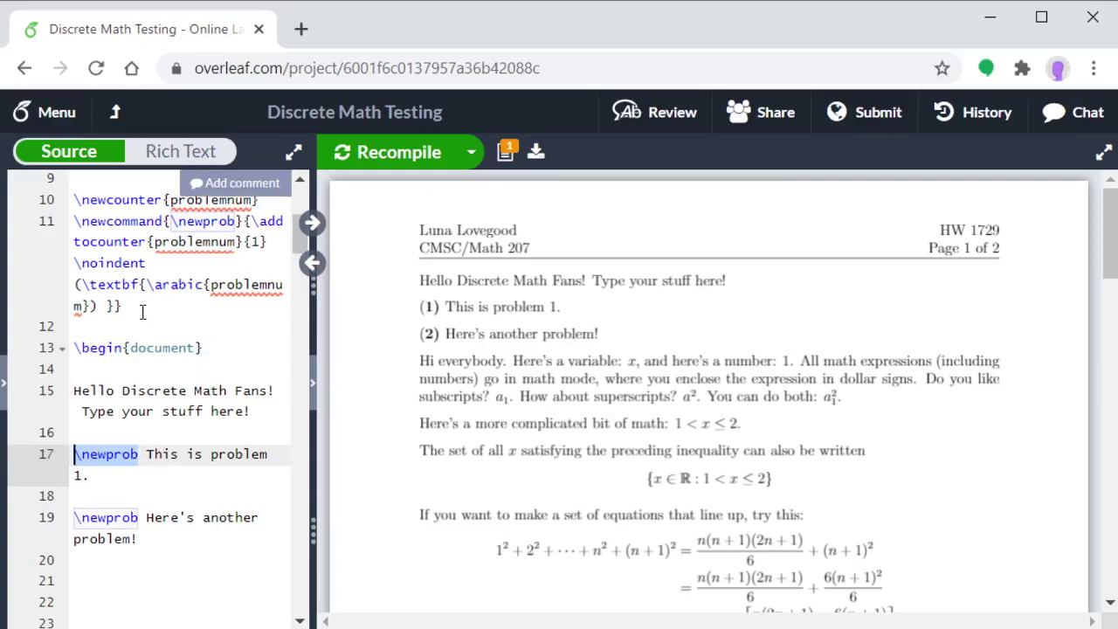
left_click_drag(142, 311, 75, 199)
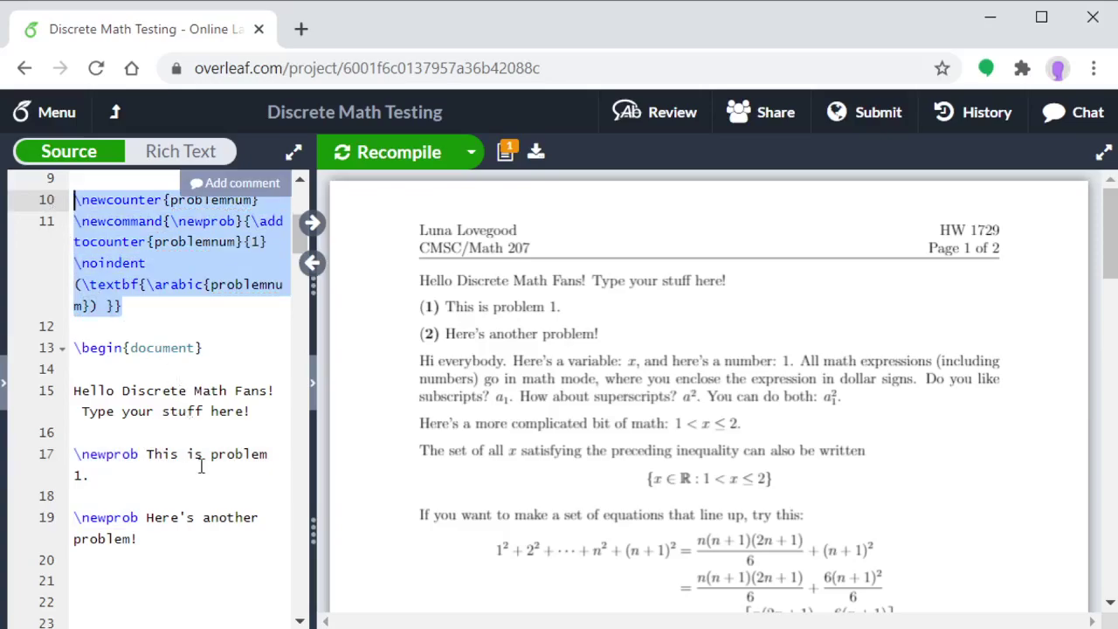
scroll(202, 467, "down", 5)
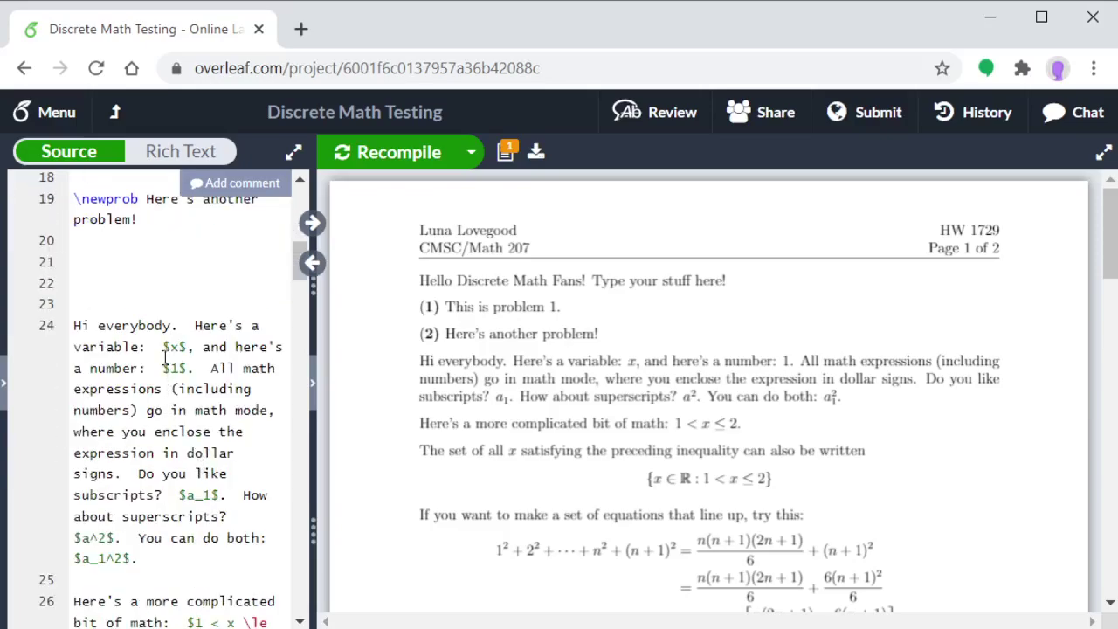
left_click_drag(192, 346, 156, 346)
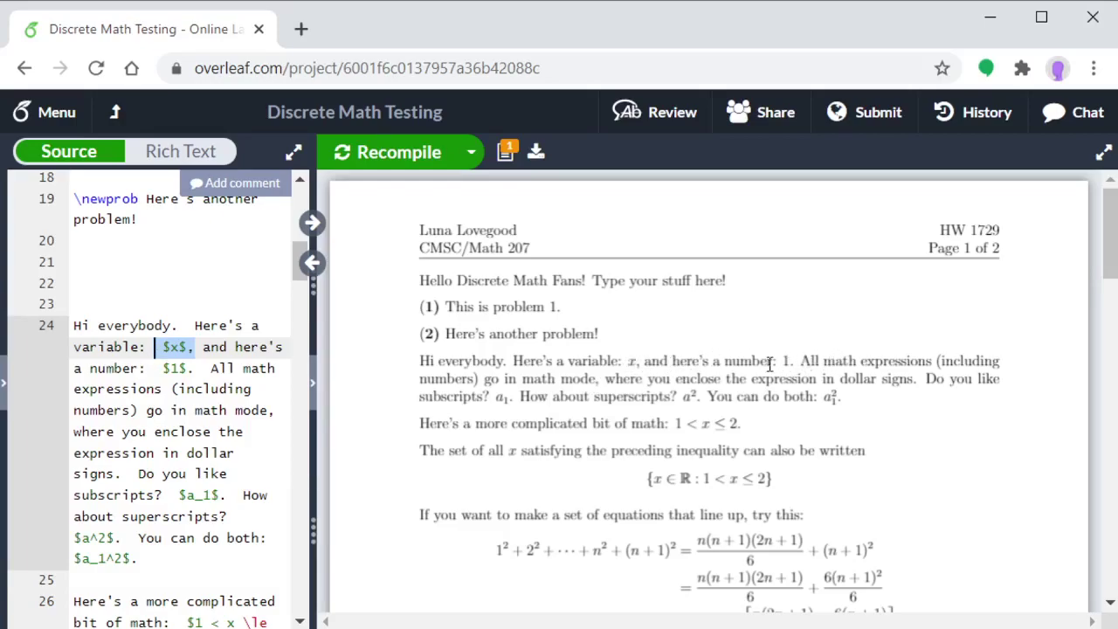
scroll(144, 443, "down", 1)
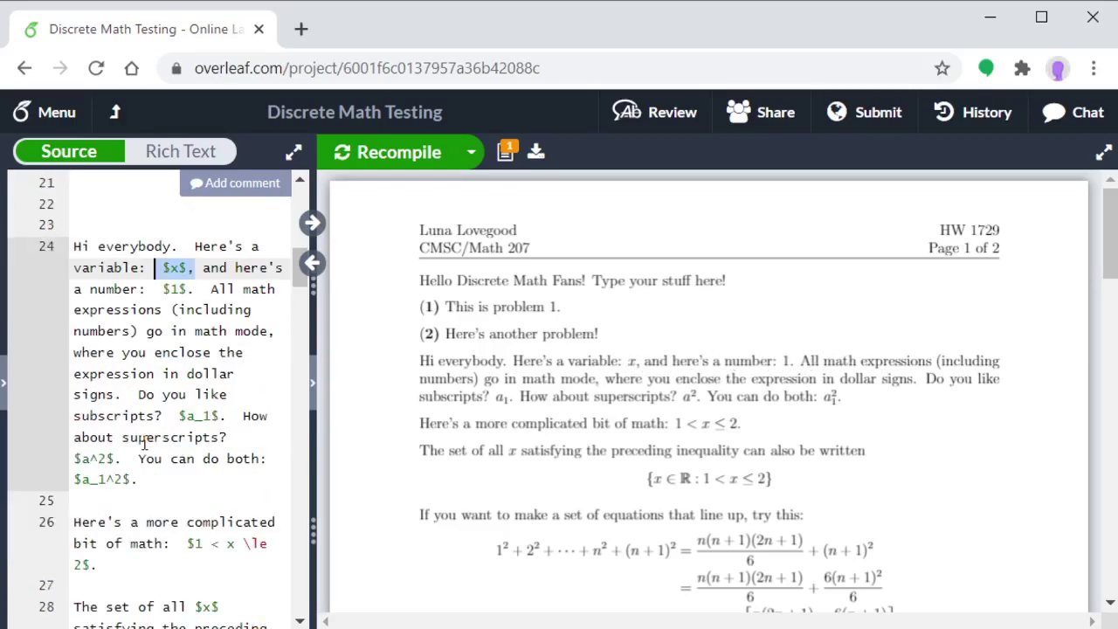
scroll(144, 443, "down", 4)
left_click(111, 477)
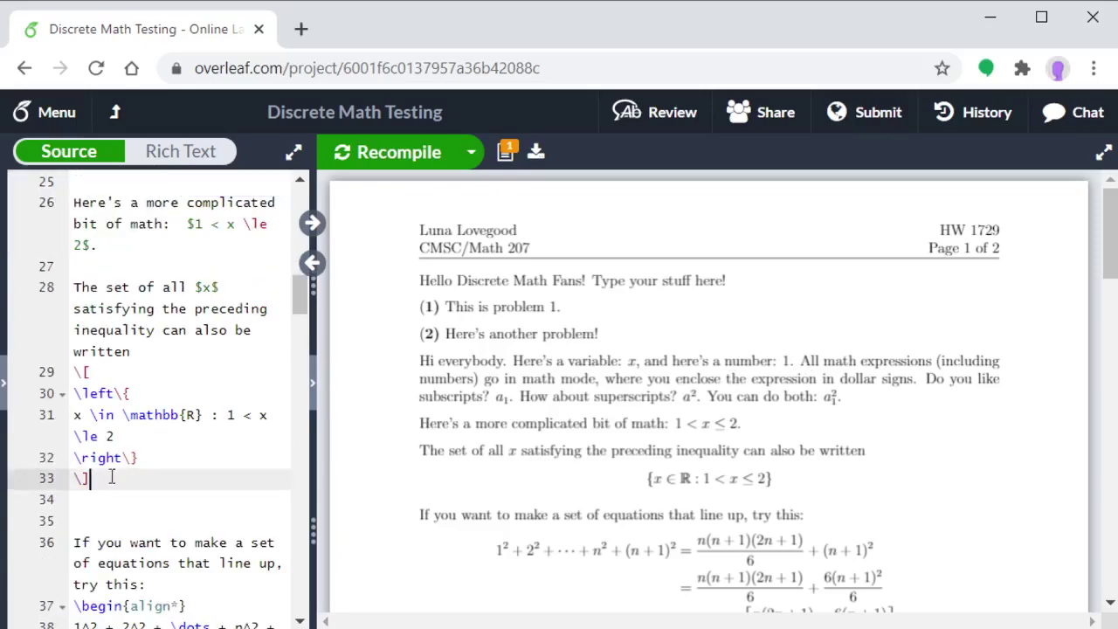
left_click_drag(111, 477, 52, 371)
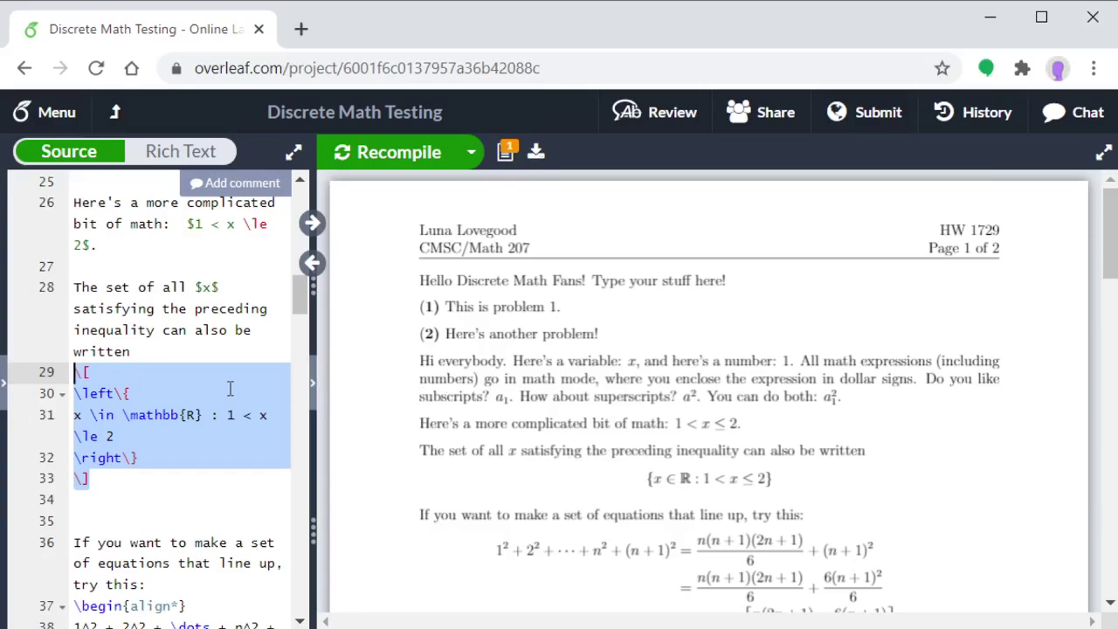
scroll(177, 380, "down", 4)
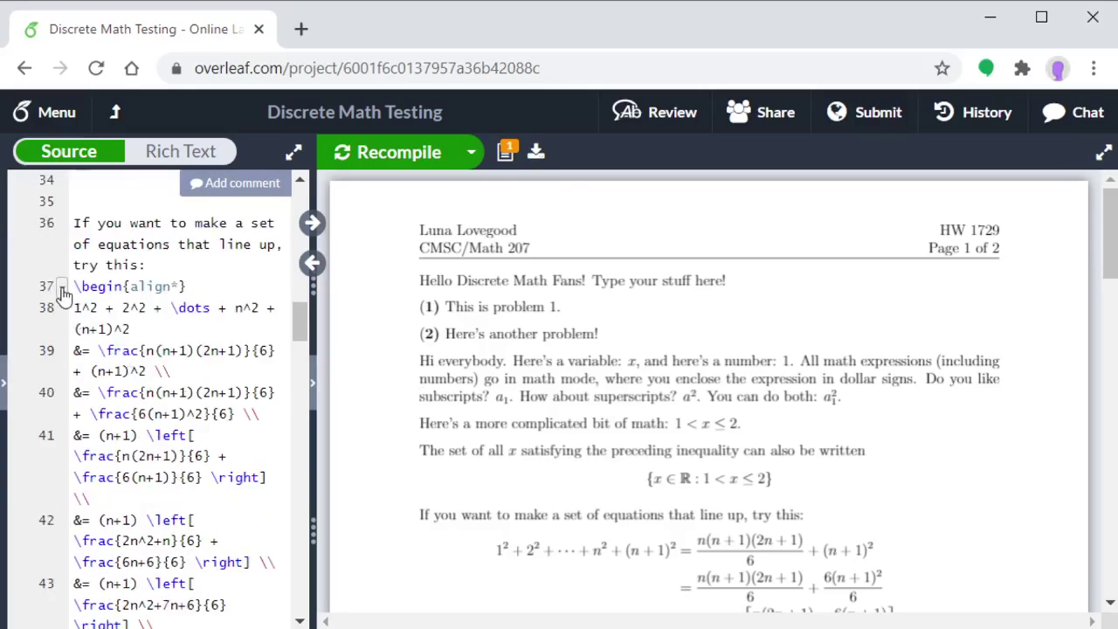
scroll(77, 280, "down", 5)
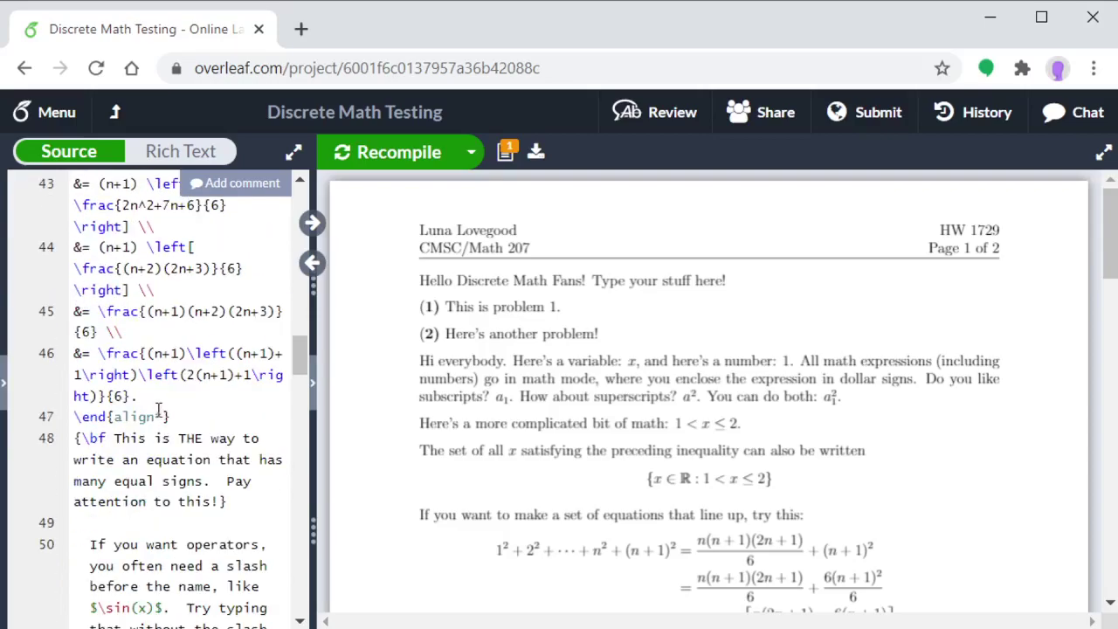
left_click_drag(153, 417, 115, 416)
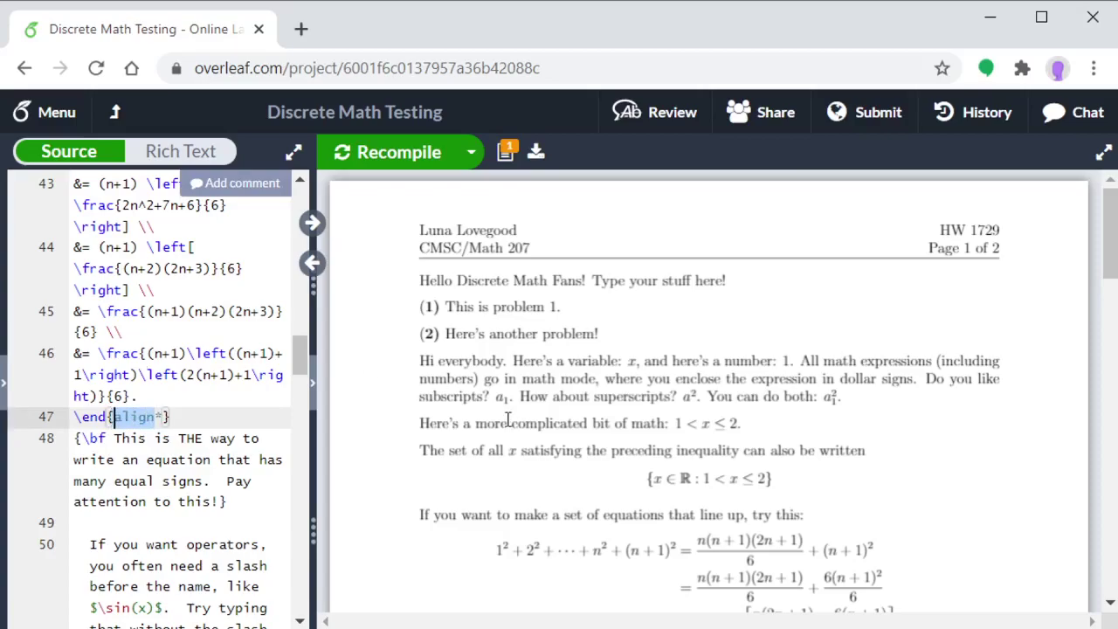
scroll(511, 421, "down", 4)
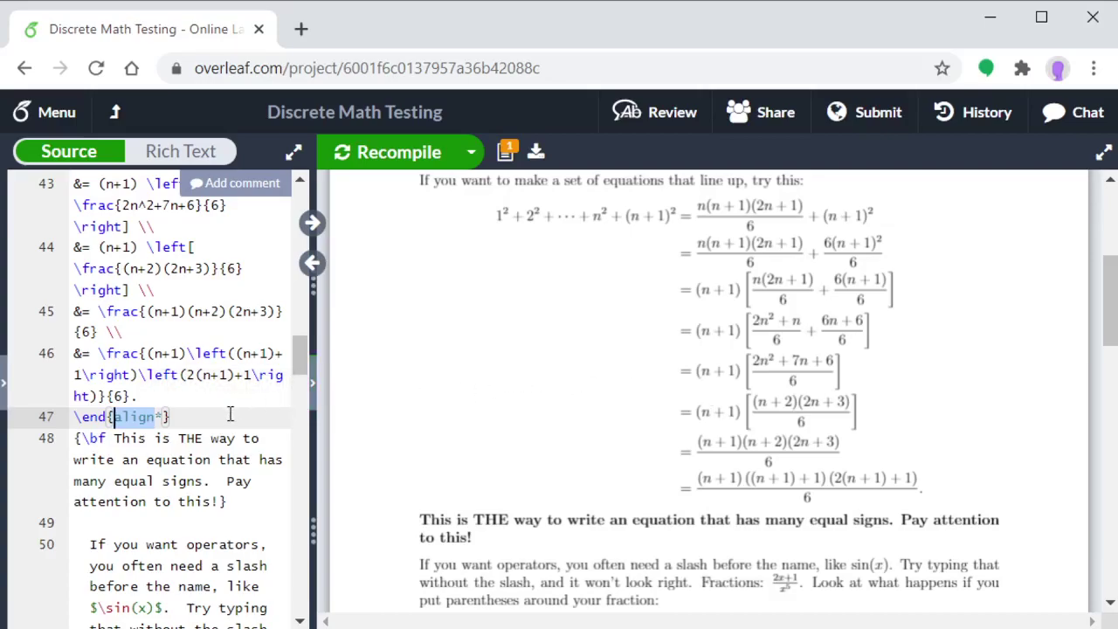
left_click(214, 424)
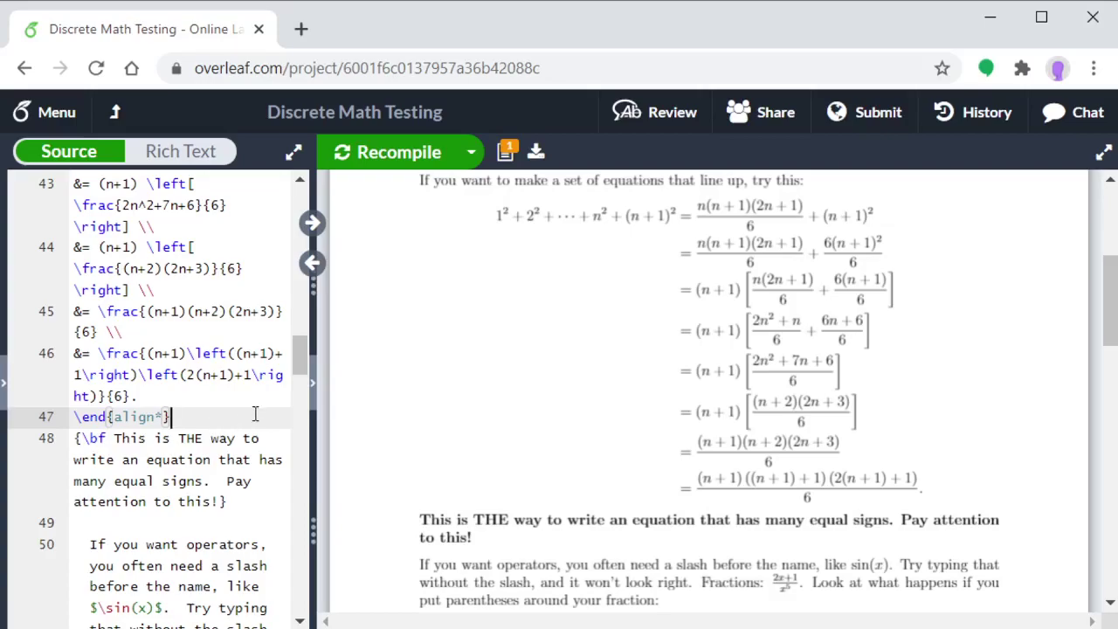
left_click_drag(300, 360, 304, 242)
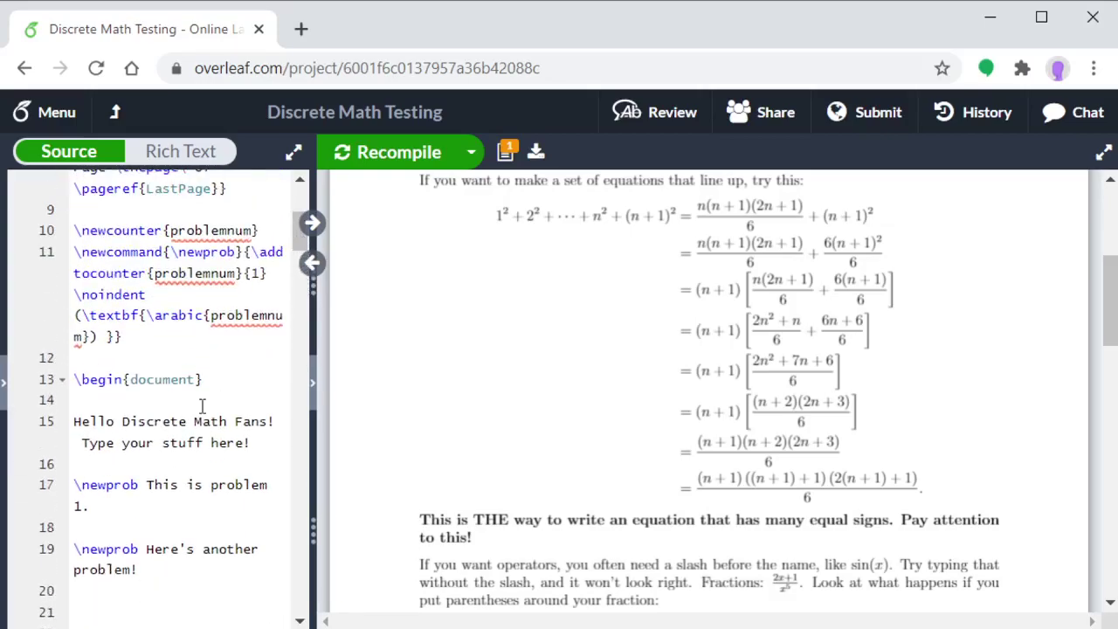
Step: Replace 'stuff' with 'math' on line 15 and recompile the PDF
left_click(204, 443)
left_click_drag(204, 443, 162, 445)
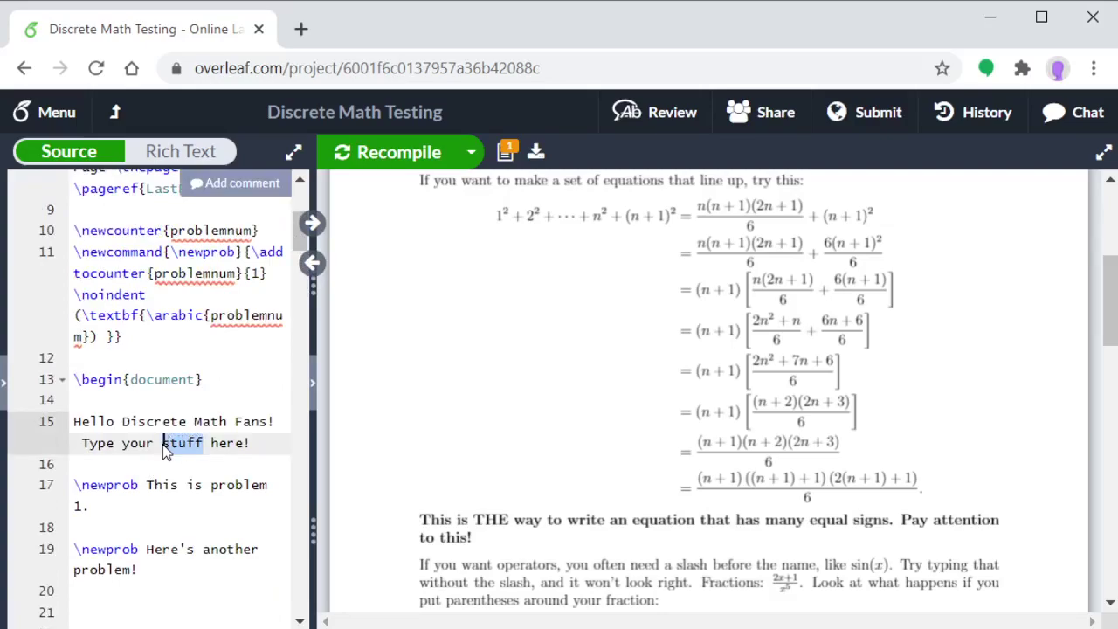
type("math")
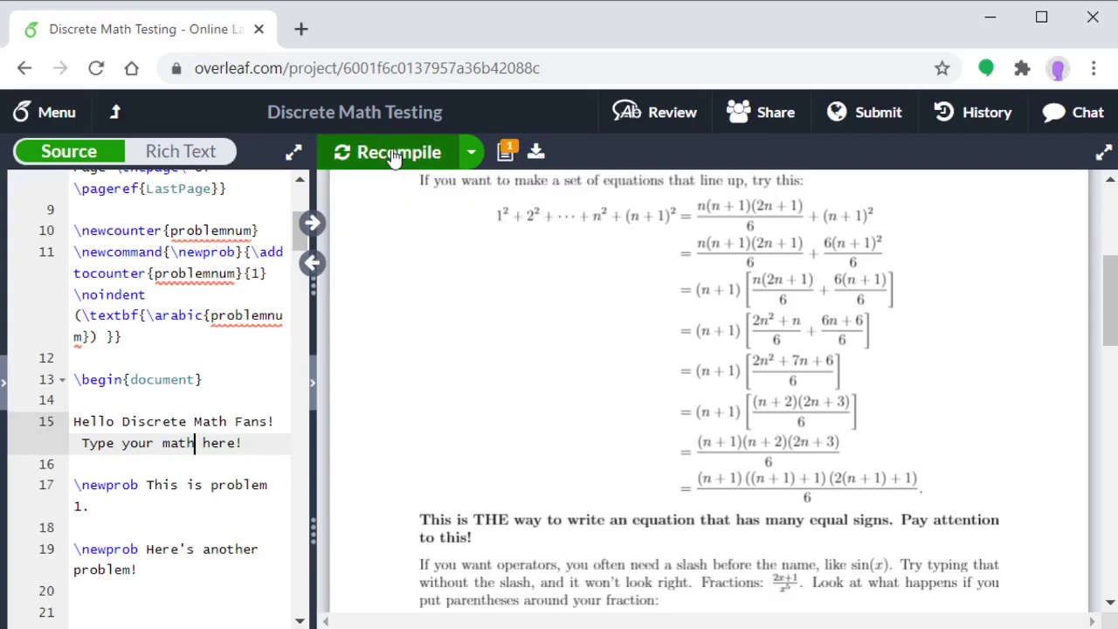
left_click(394, 154)
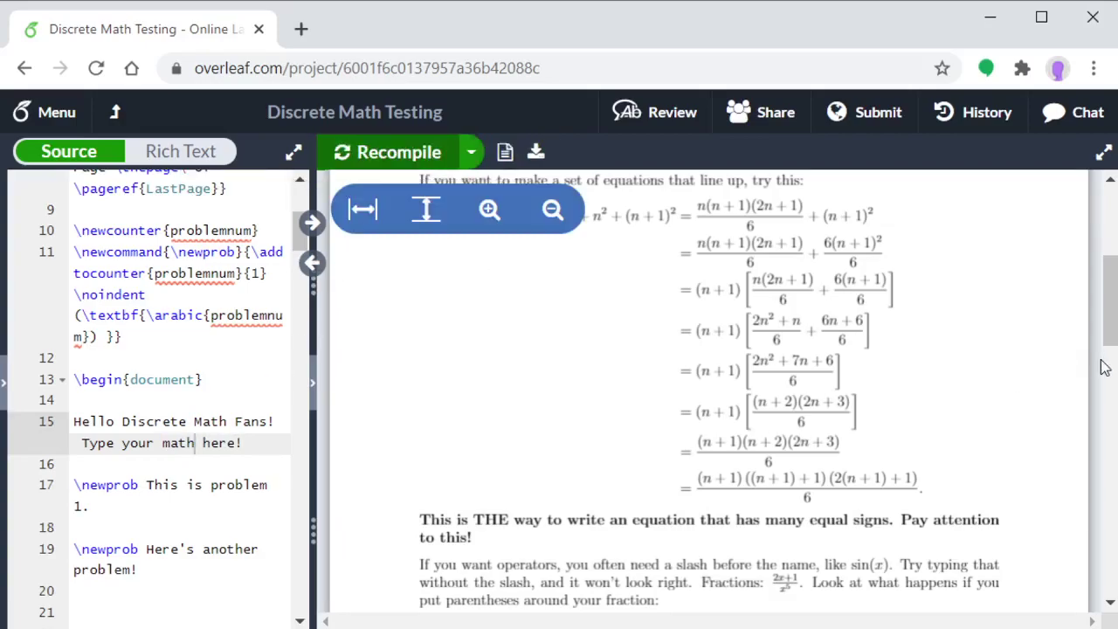
Step: Highlight the word 'math' in the source line and in the PDF greeting 'Type your math here!'
left_click_drag(1108, 354, 1112, 249)
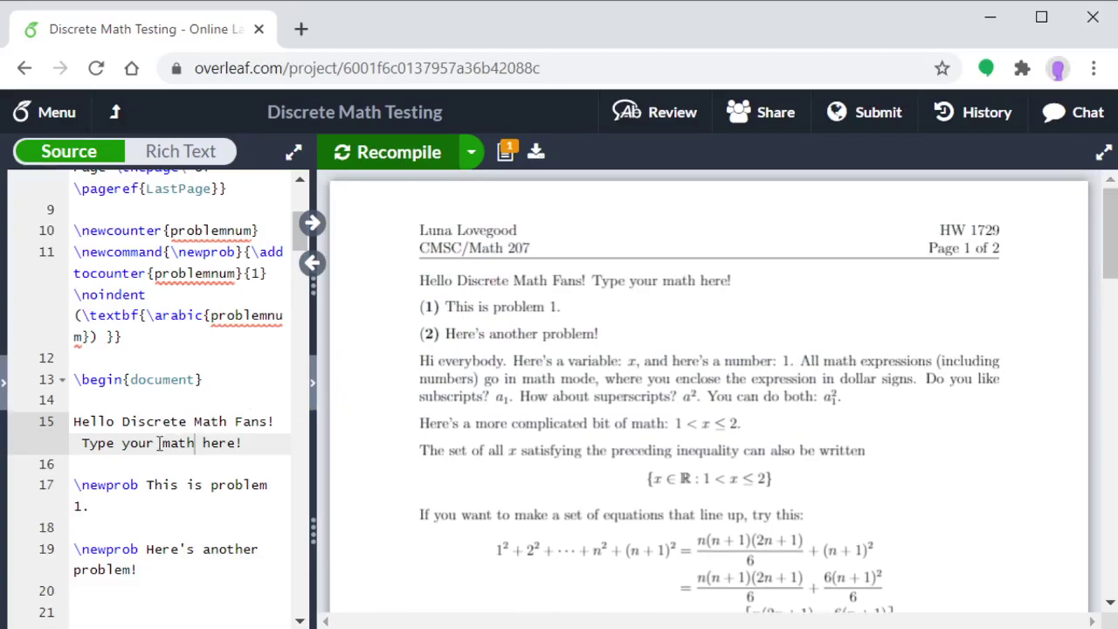
left_click_drag(161, 442, 194, 445)
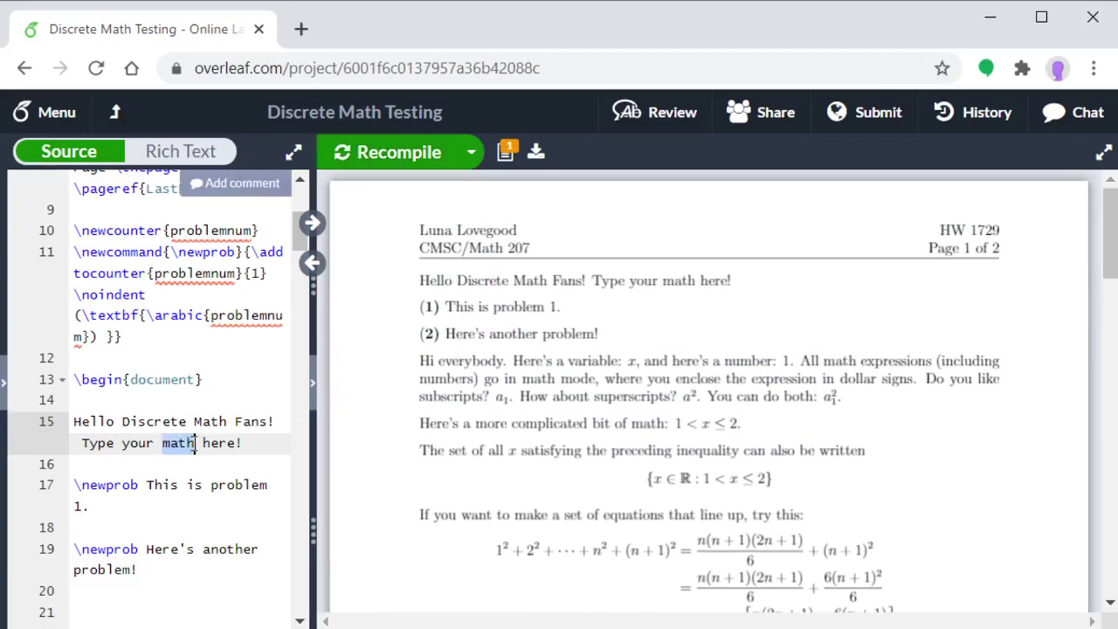
left_click_drag(662, 281, 697, 280)
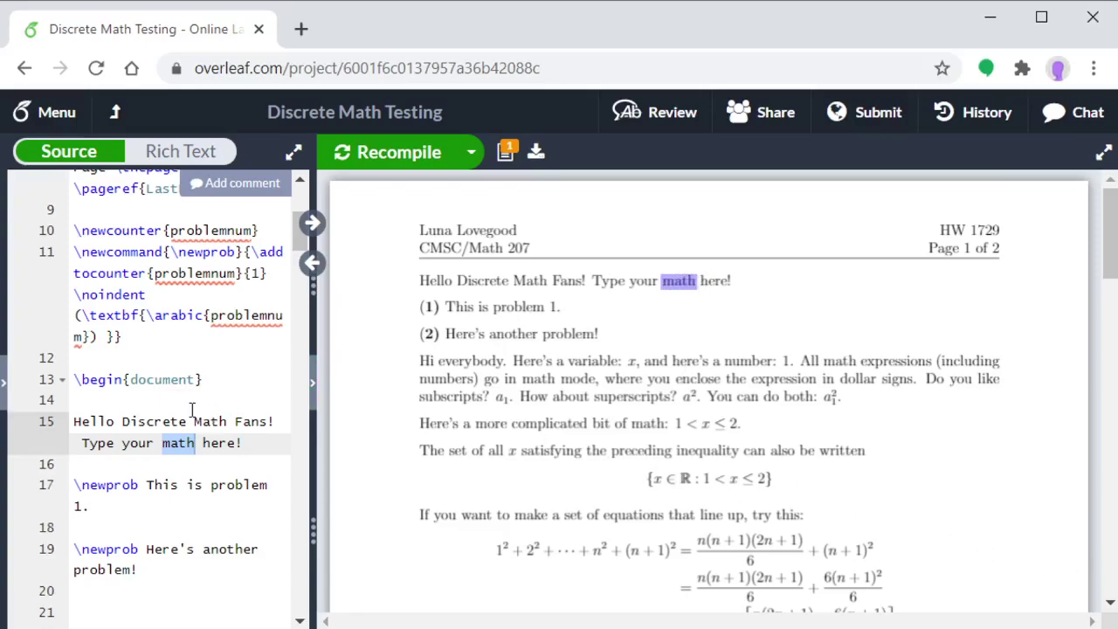
scroll(190, 411, "up", 4)
scroll(189, 411, "down", 2)
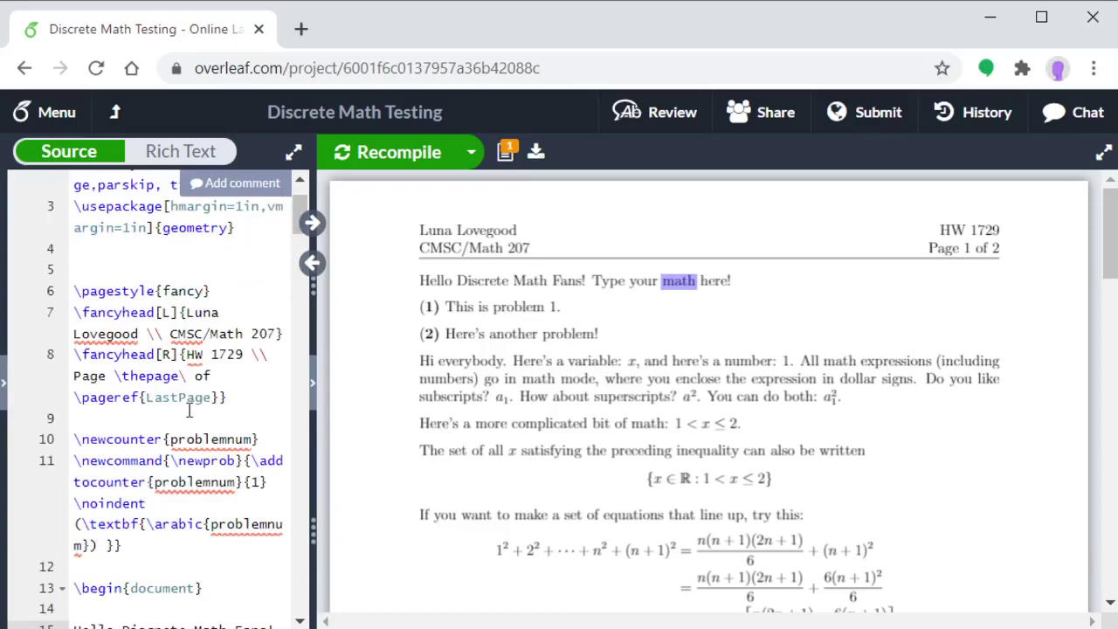
scroll(181, 409, "up", 2)
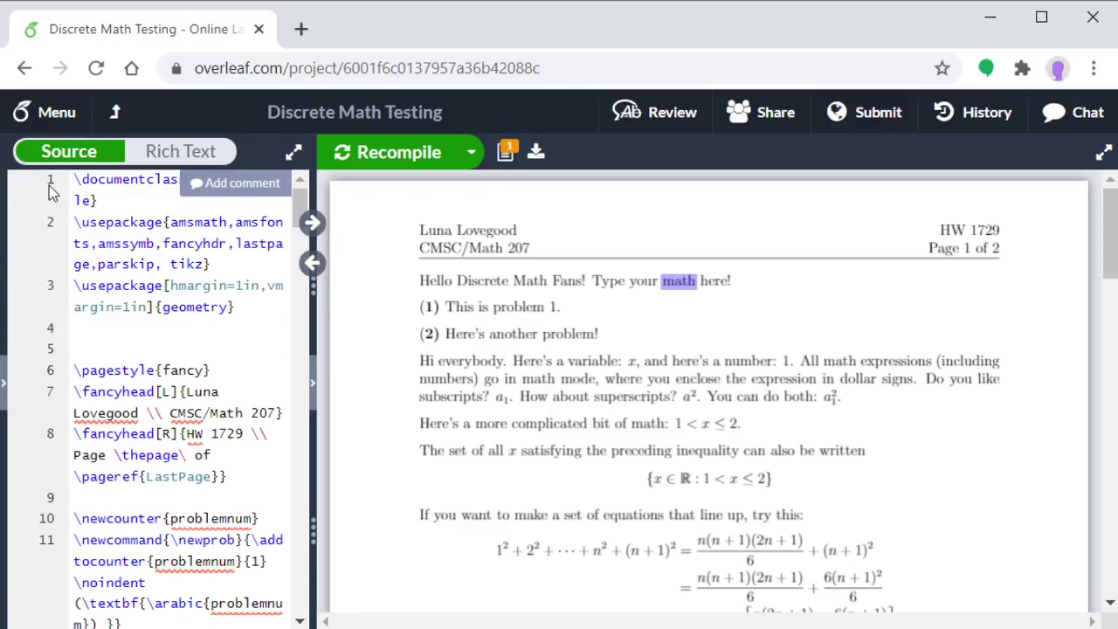
left_click(37, 122)
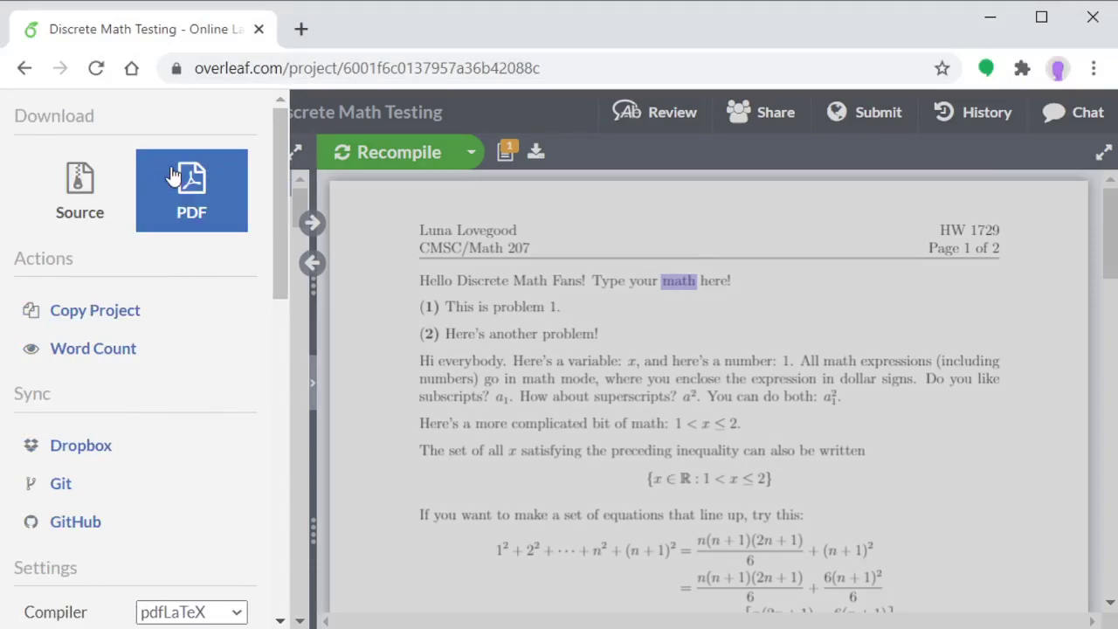
left_click(433, 327)
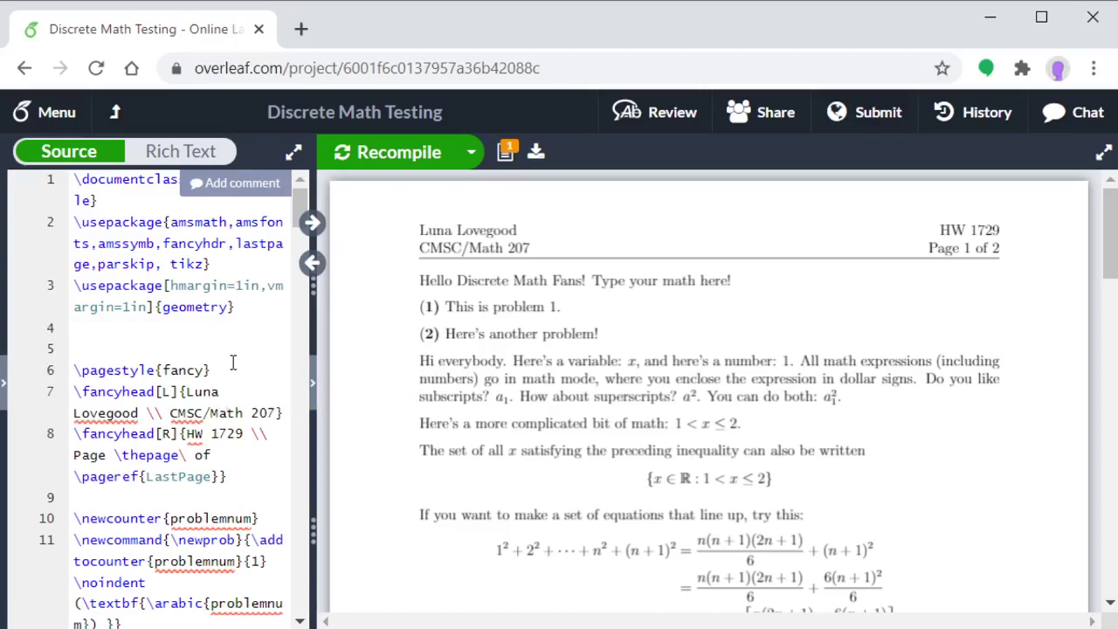
Step: Reopen the file tree listing the homework template file and main.tex
left_click(5, 395)
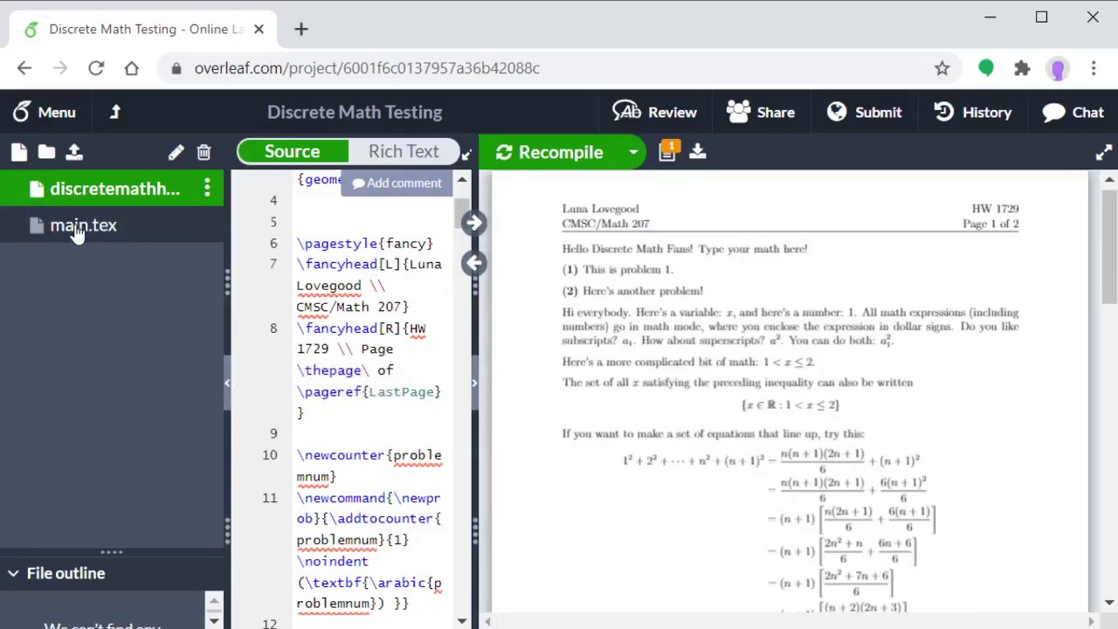